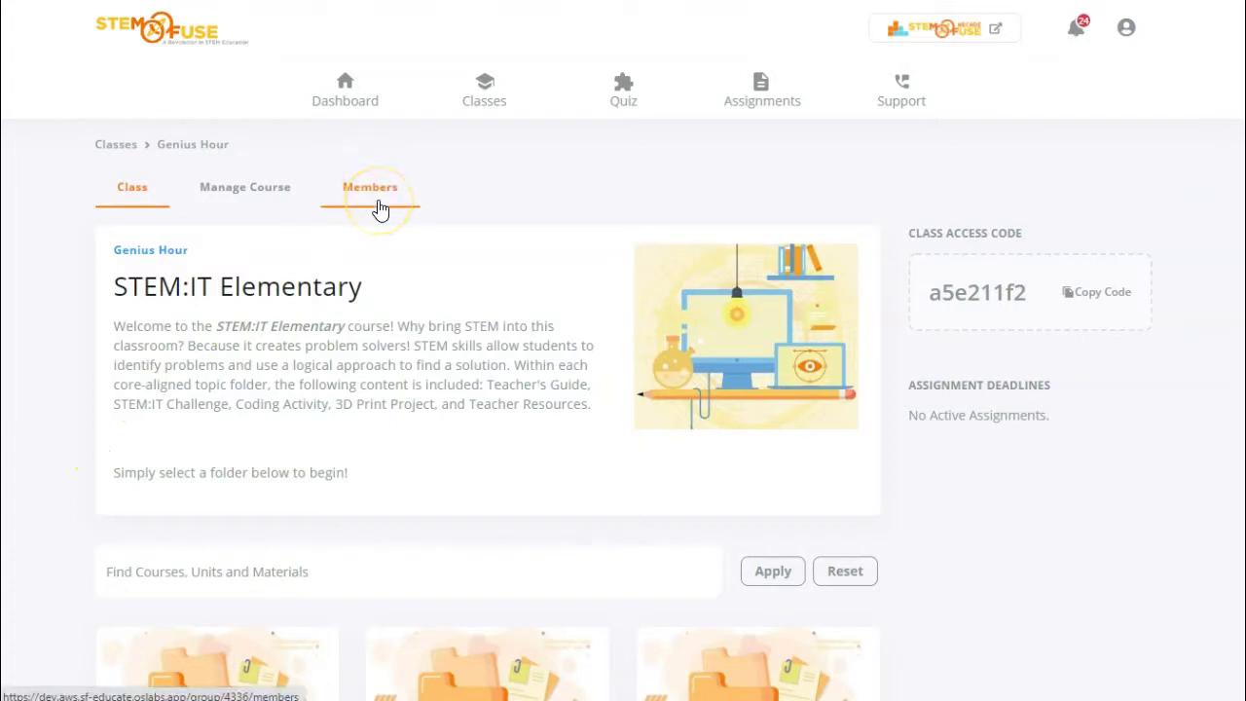
Step: Open the student import page from the Genius Hour class members and download the CSV template
{"action": "left_click", "coordinate": [380, 208]}
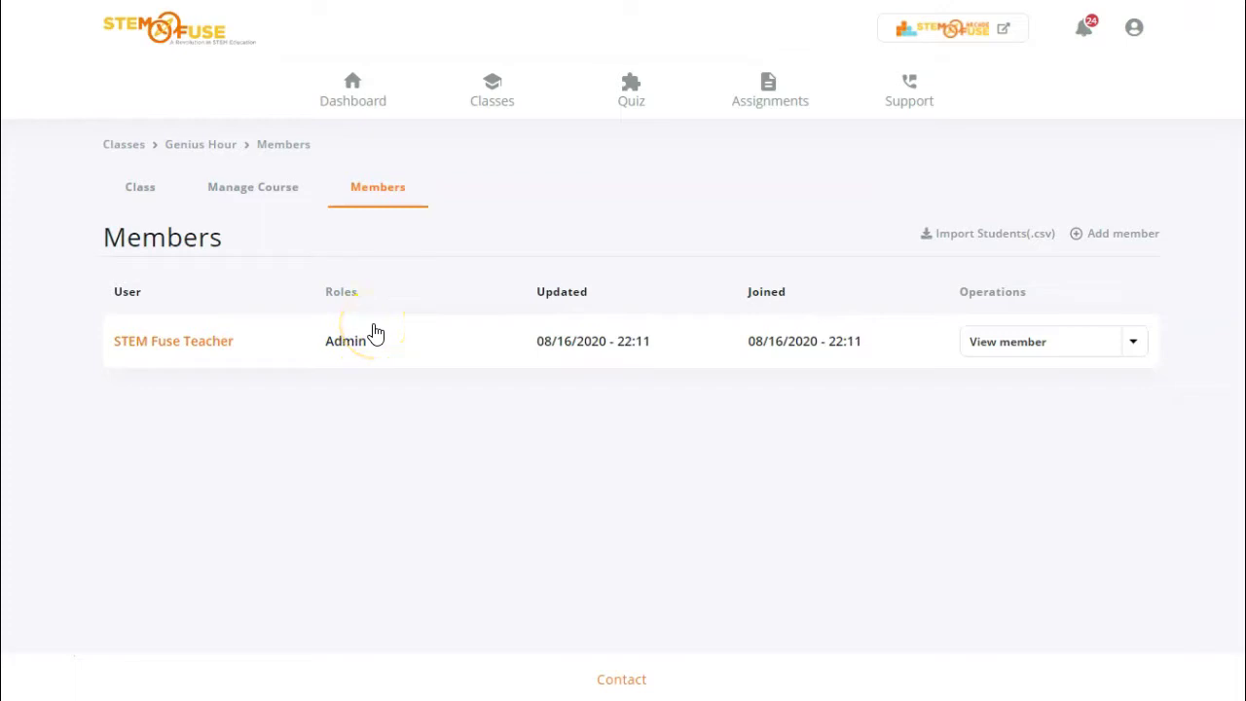
{"action": "left_click", "coordinate": [410, 311]}
{"action": "left_click", "coordinate": [829, 244]}
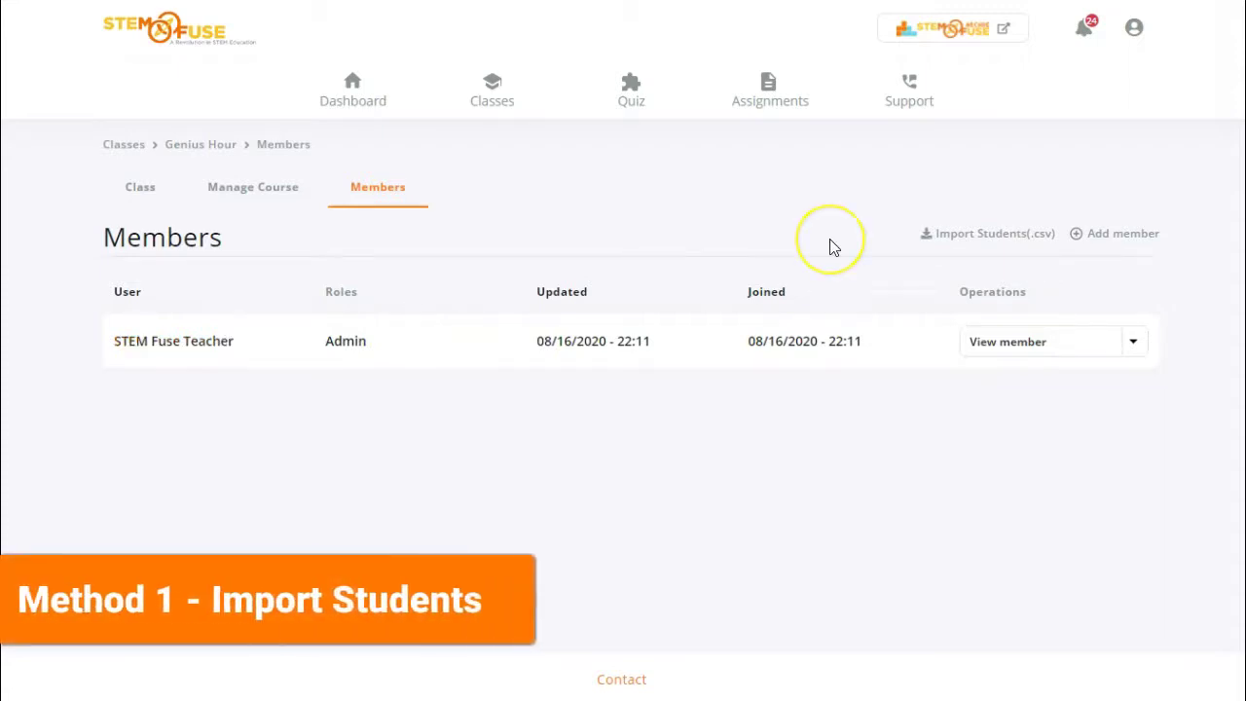
{"action": "left_click", "coordinate": [968, 247]}
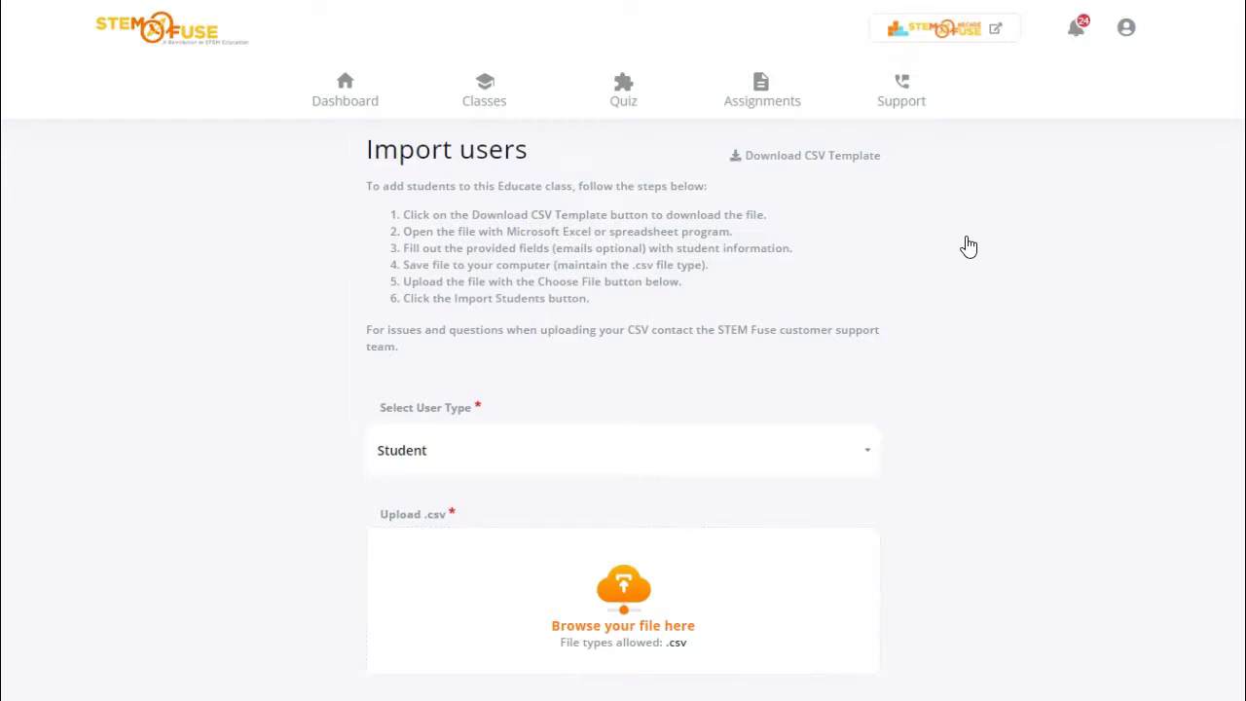
{"action": "left_click", "coordinate": [871, 163]}
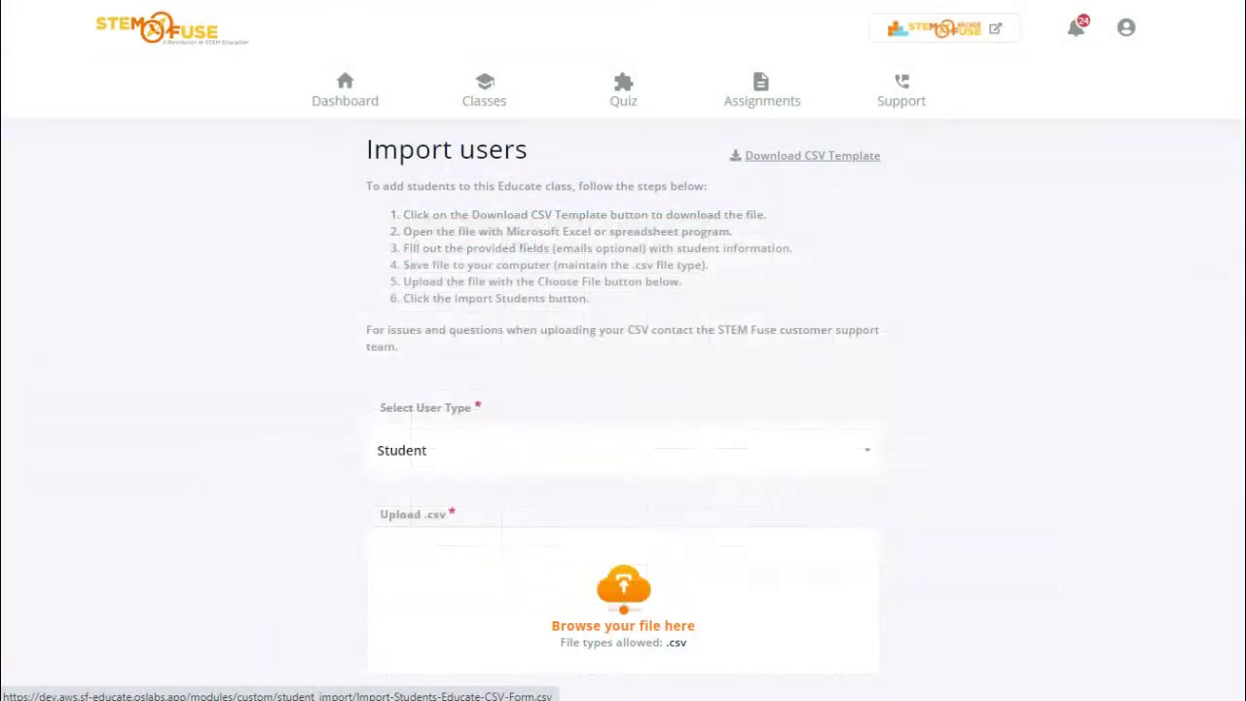
Step: Set the user type to Student for the import and submit the user upload
{"action": "scroll", "coordinate": [468, 340], "scroll_direction": "down", "scroll_amount": 1}
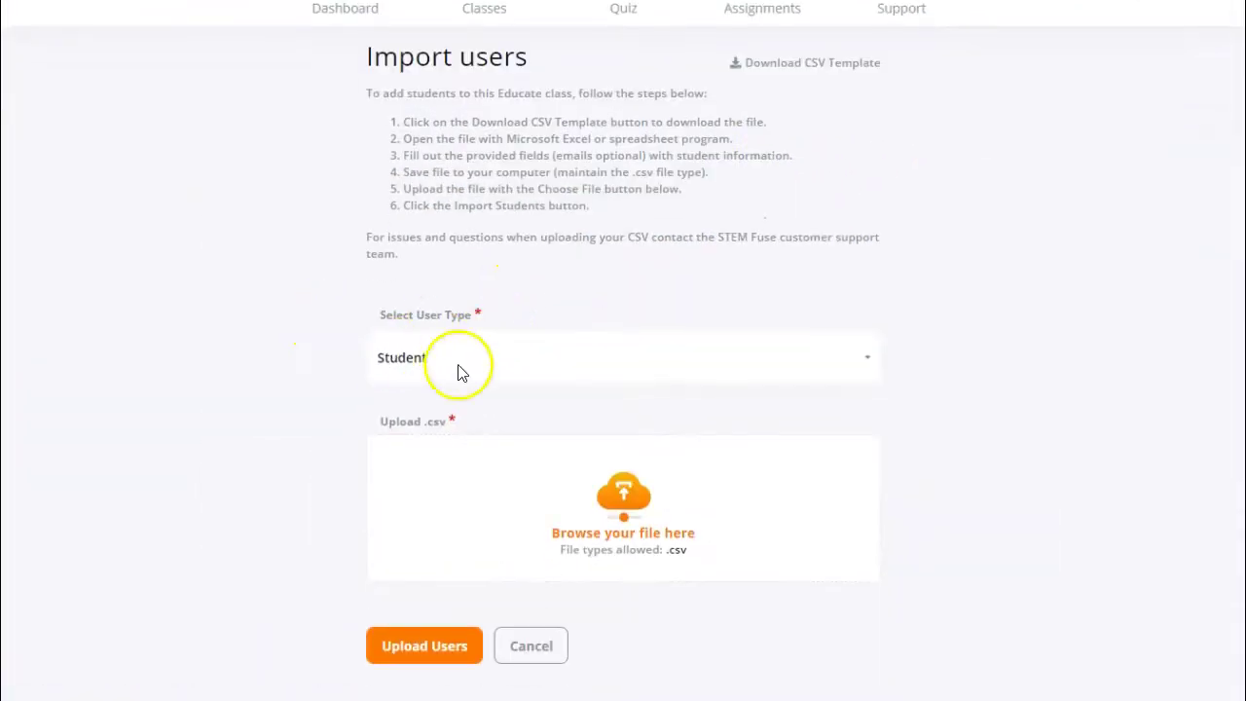
{"action": "scroll", "coordinate": [326, 360], "scroll_direction": "up", "scroll_amount": 1}
{"action": "scroll", "coordinate": [336, 370], "scroll_direction": "down", "scroll_amount": 1}
{"action": "left_click", "coordinate": [436, 353]}
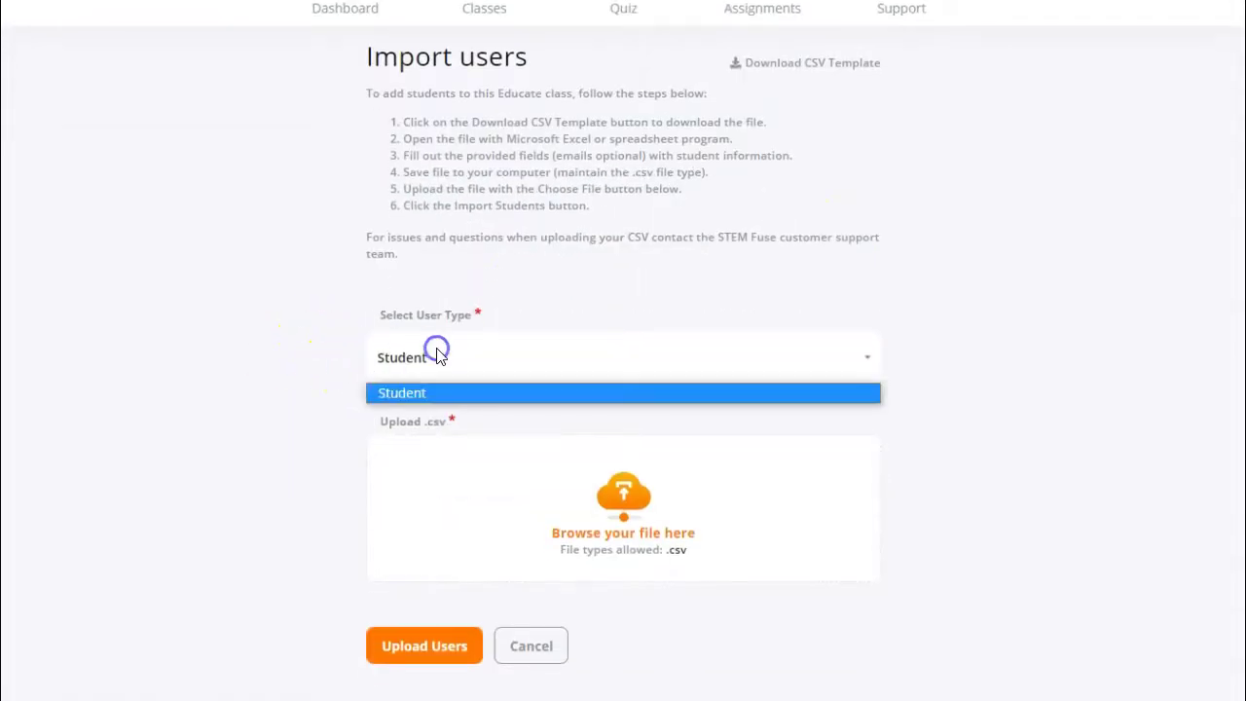
{"action": "left_click", "coordinate": [405, 393]}
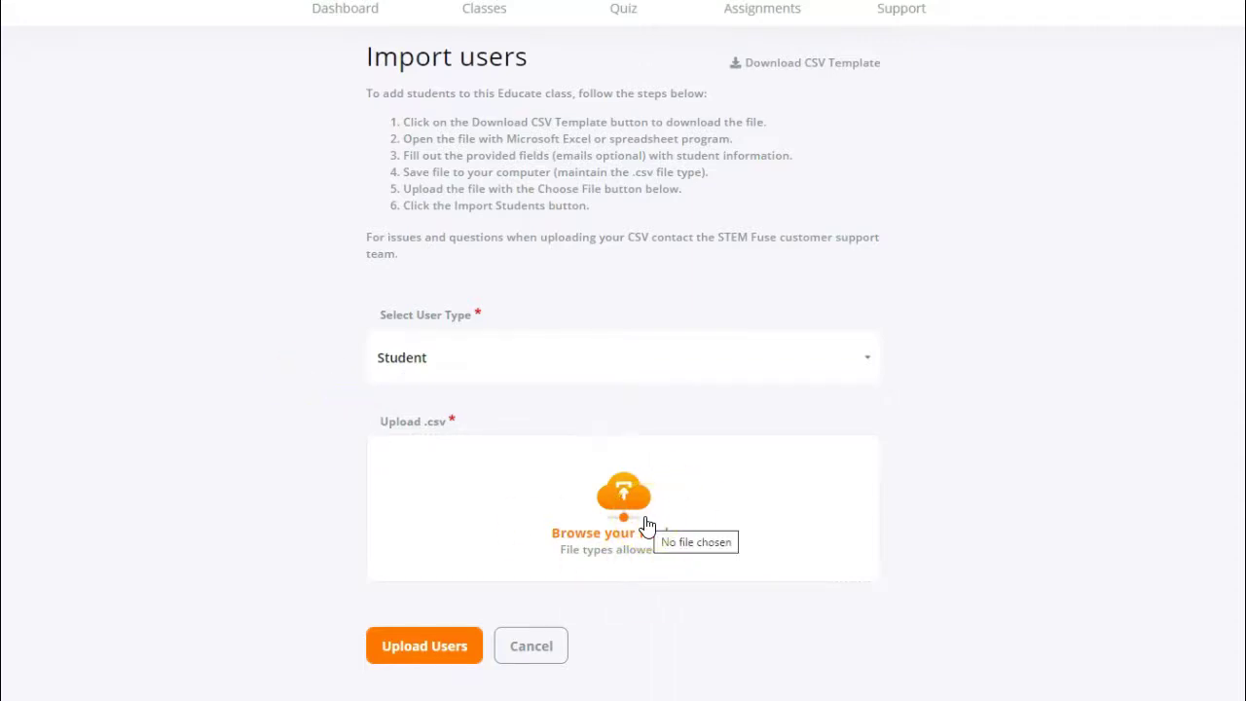
{"action": "left_click", "coordinate": [394, 648]}
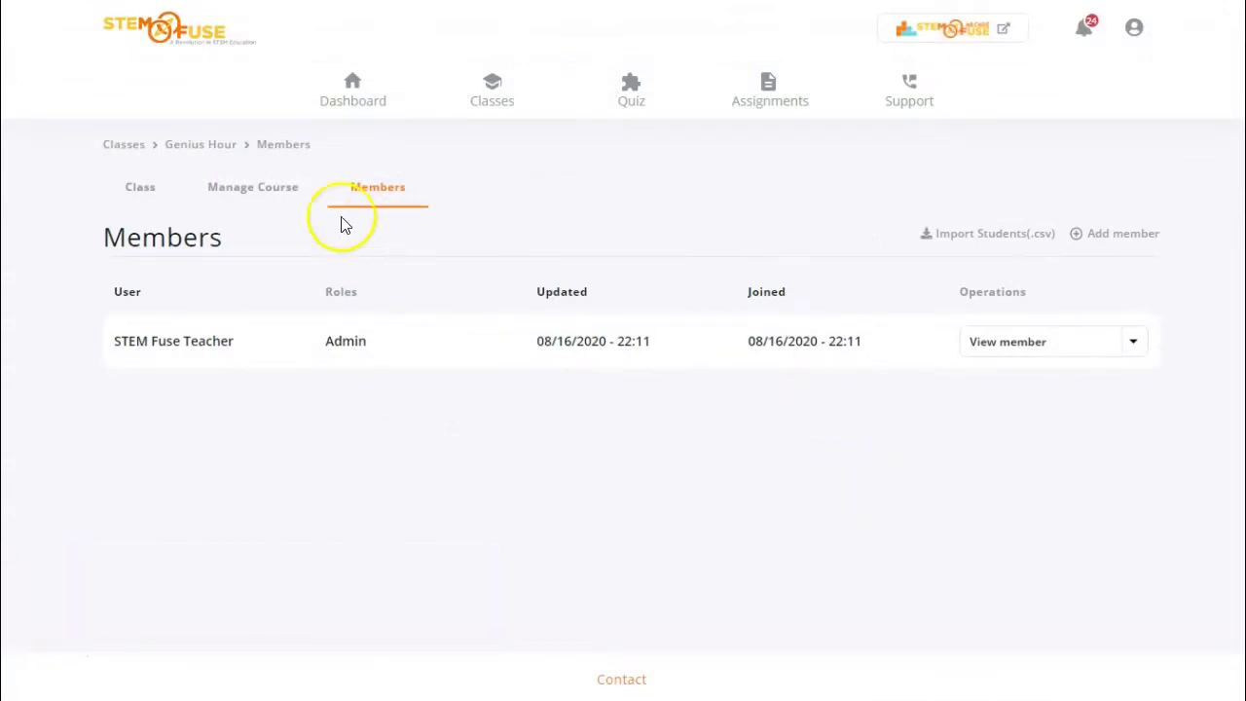
Step: Copy the access code from the Genius Hour class page and log out of the teacher account
{"action": "left_click", "coordinate": [136, 197]}
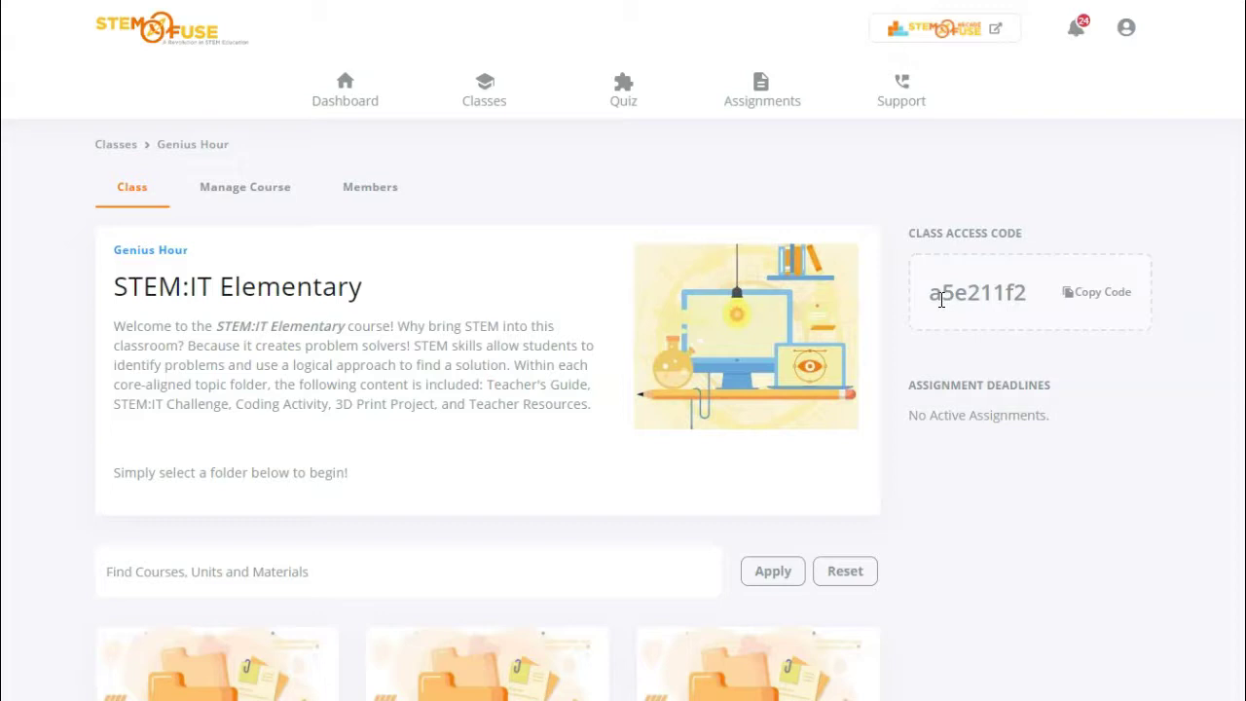
{"action": "left_click", "coordinate": [1069, 300]}
{"action": "left_click", "coordinate": [1004, 253]}
{"action": "left_click", "coordinate": [1071, 292]}
{"action": "left_click", "coordinate": [1126, 28]}
{"action": "left_click", "coordinate": [1025, 112]}
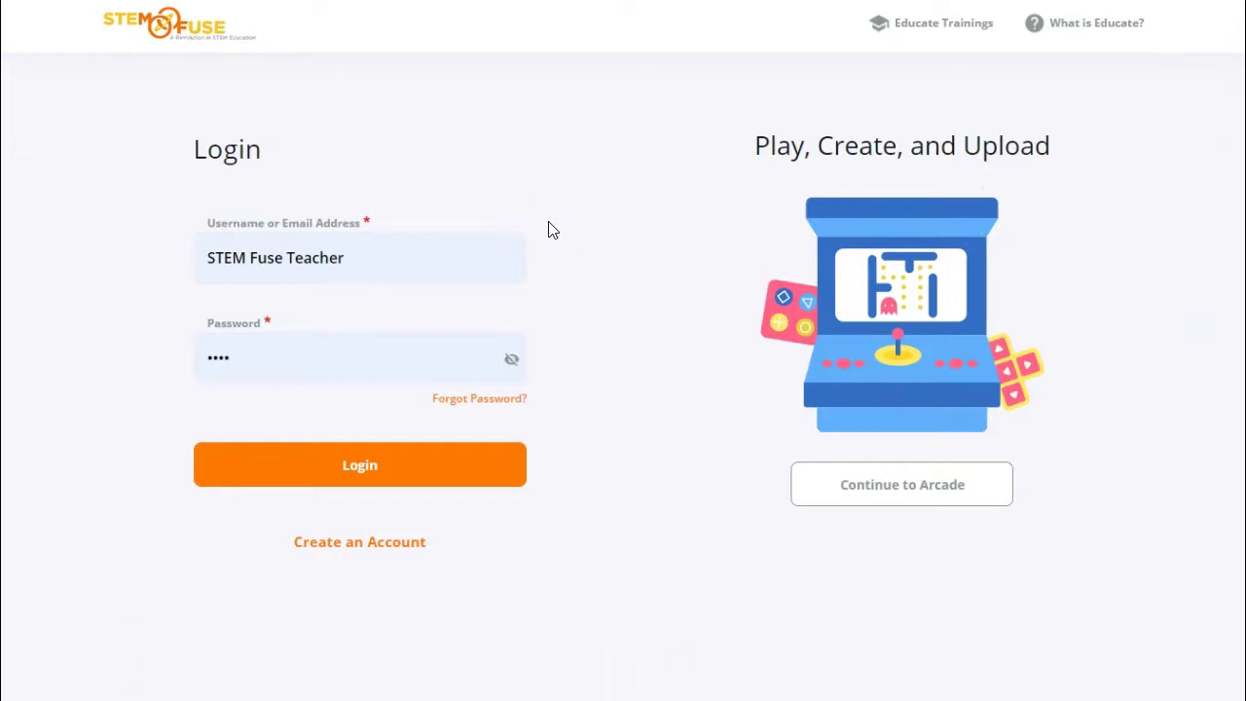
Step: Open the new account registration form and examine its required fields, from name and access code to email address
{"action": "left_click", "coordinate": [323, 553]}
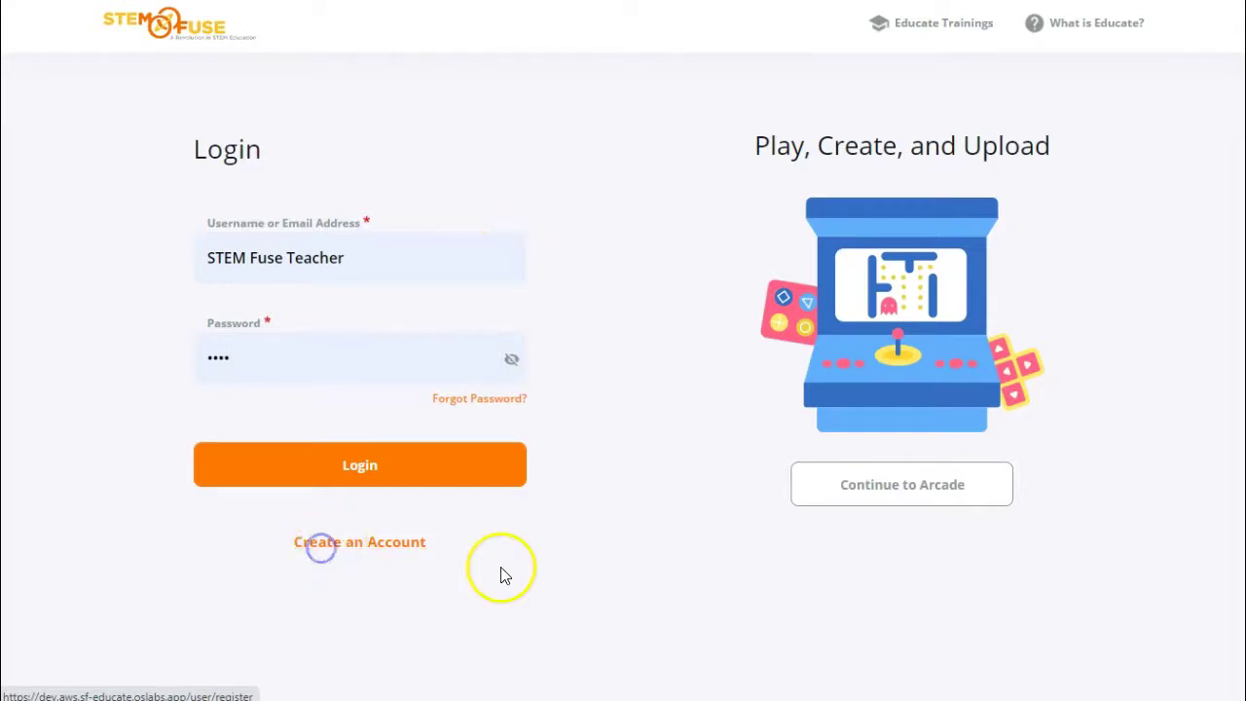
{"action": "scroll", "coordinate": [152, 317], "scroll_direction": "down", "scroll_amount": 1}
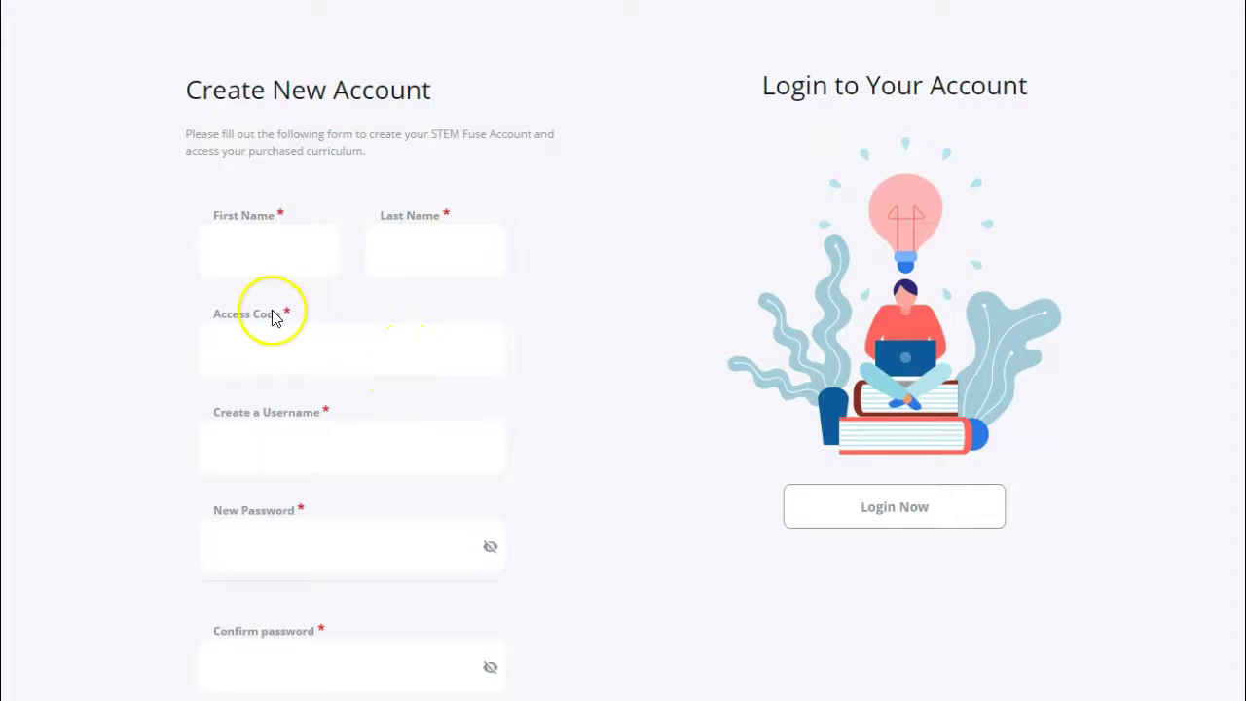
{"action": "scroll", "coordinate": [271, 327], "scroll_direction": "down", "scroll_amount": 1}
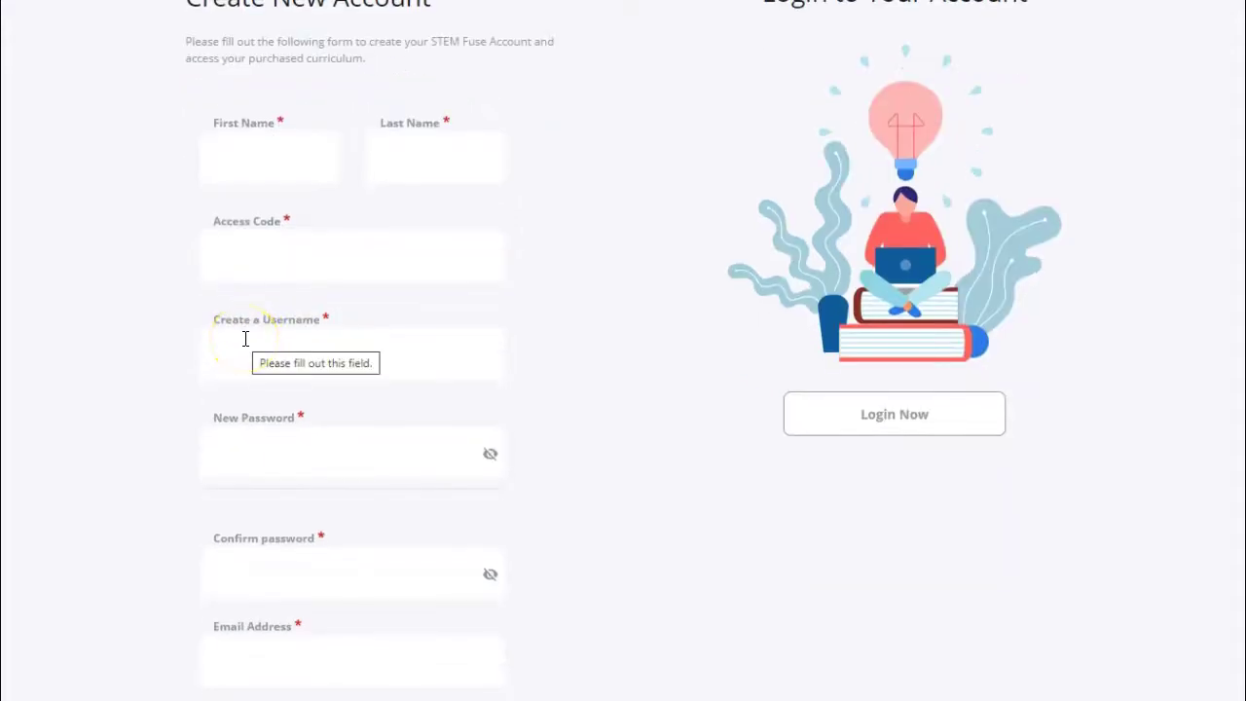
{"action": "scroll", "coordinate": [220, 487], "scroll_direction": "down", "scroll_amount": 1}
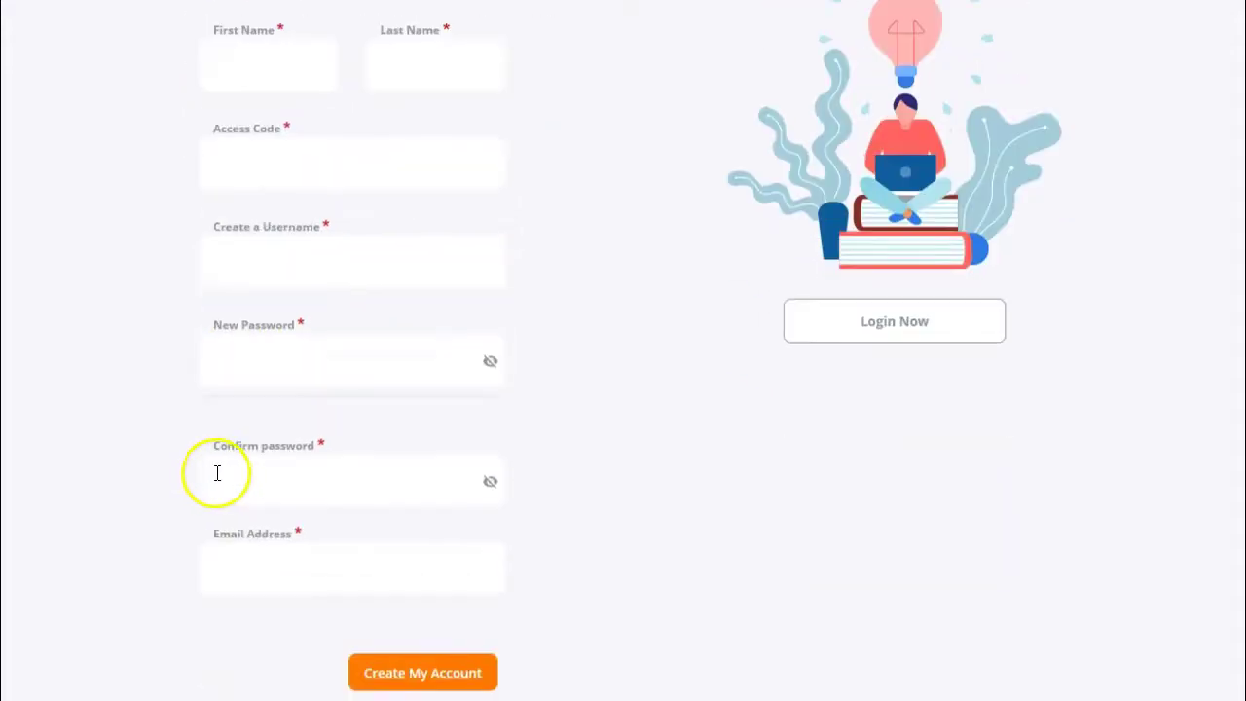
{"action": "left_click", "coordinate": [256, 555]}
{"action": "scroll", "coordinate": [322, 354], "scroll_direction": "up", "scroll_amount": 1}
{"action": "scroll", "coordinate": [222, 331], "scroll_direction": "down", "scroll_amount": 2}
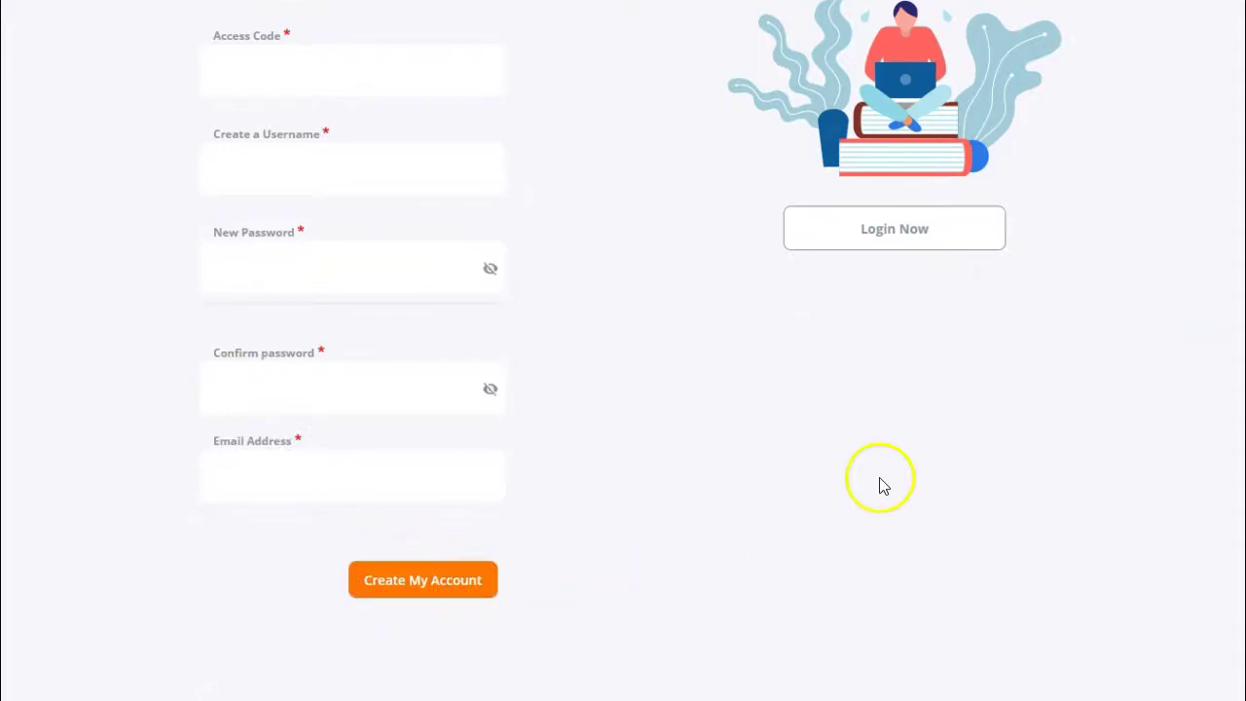
{"action": "scroll", "coordinate": [743, 504], "scroll_direction": "up", "scroll_amount": 1}
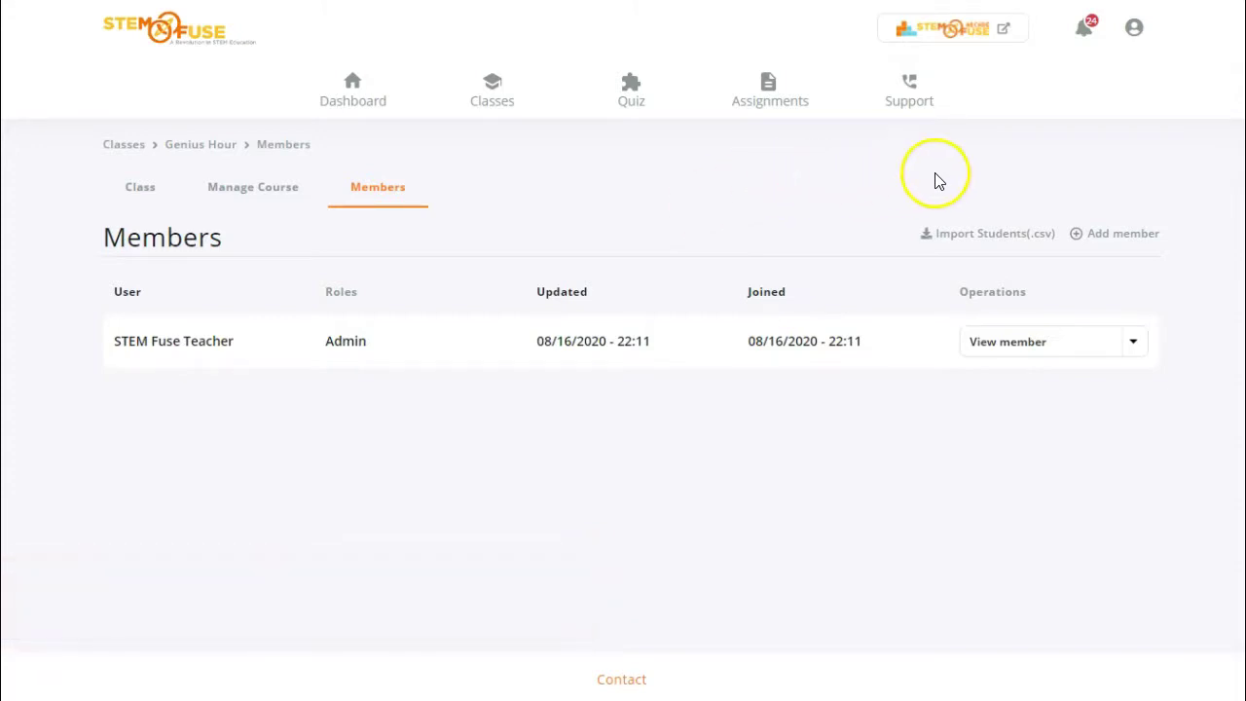
Step: Add the existing user STEM Fuse-Student to the Genius Hour class with the Student role and save the membership
{"action": "left_click", "coordinate": [1127, 242]}
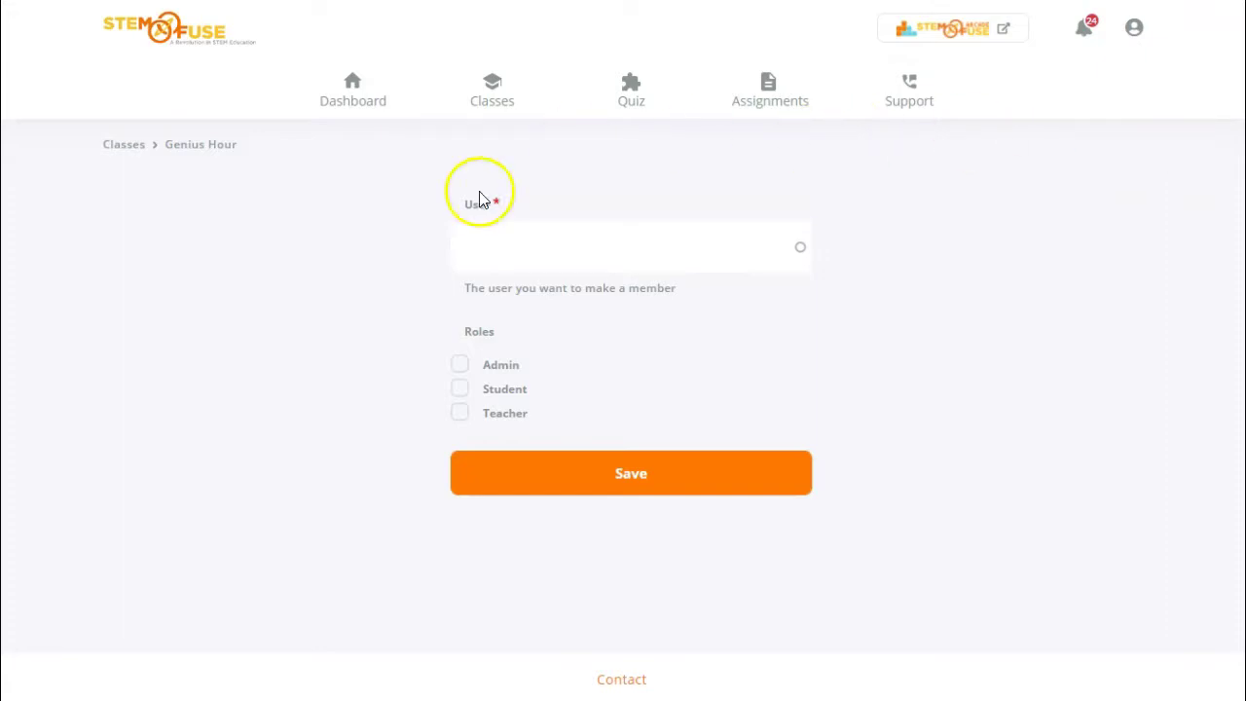
{"action": "left_click", "coordinate": [554, 237]}
{"action": "type", "text": "STEM Fuse-"}
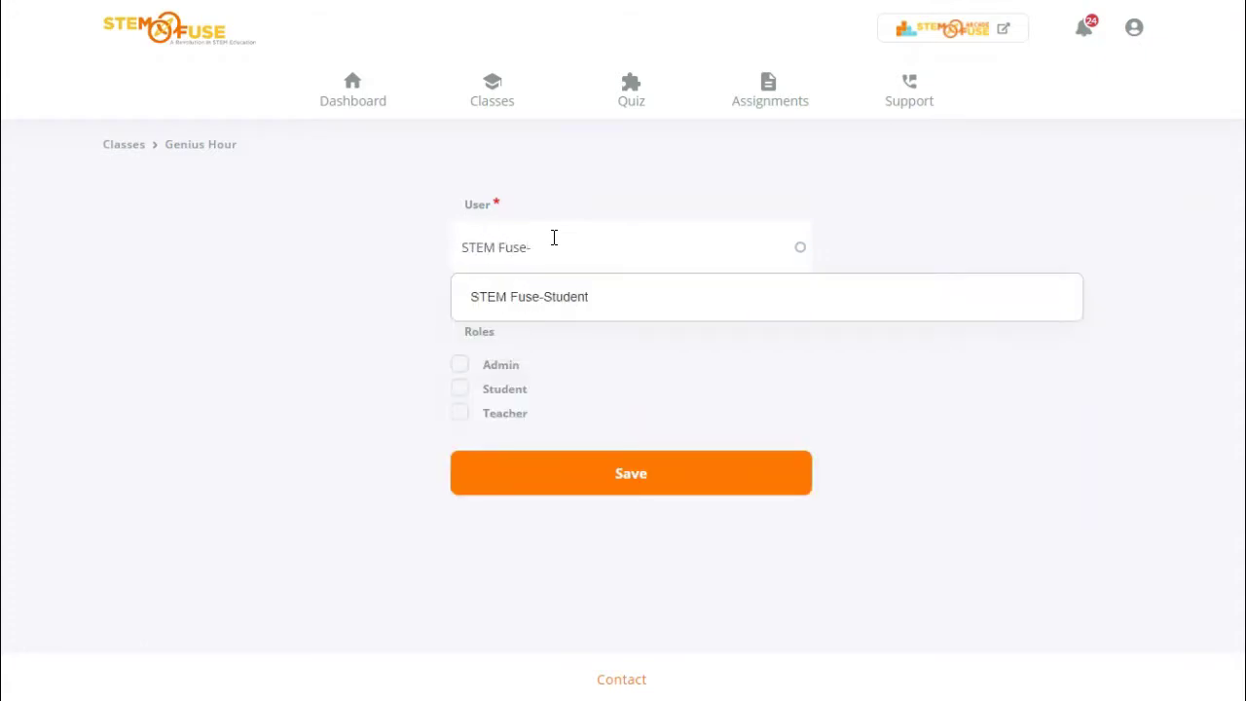
{"action": "left_click", "coordinate": [548, 297]}
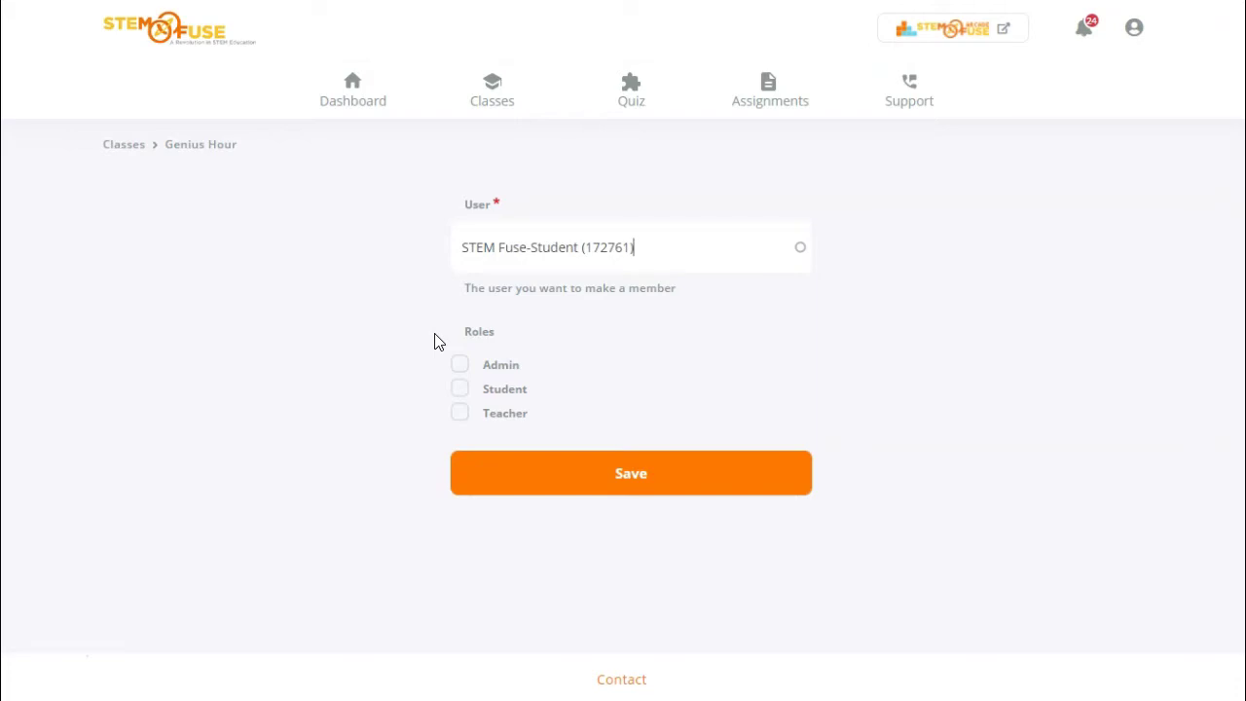
{"action": "left_click", "coordinate": [462, 388]}
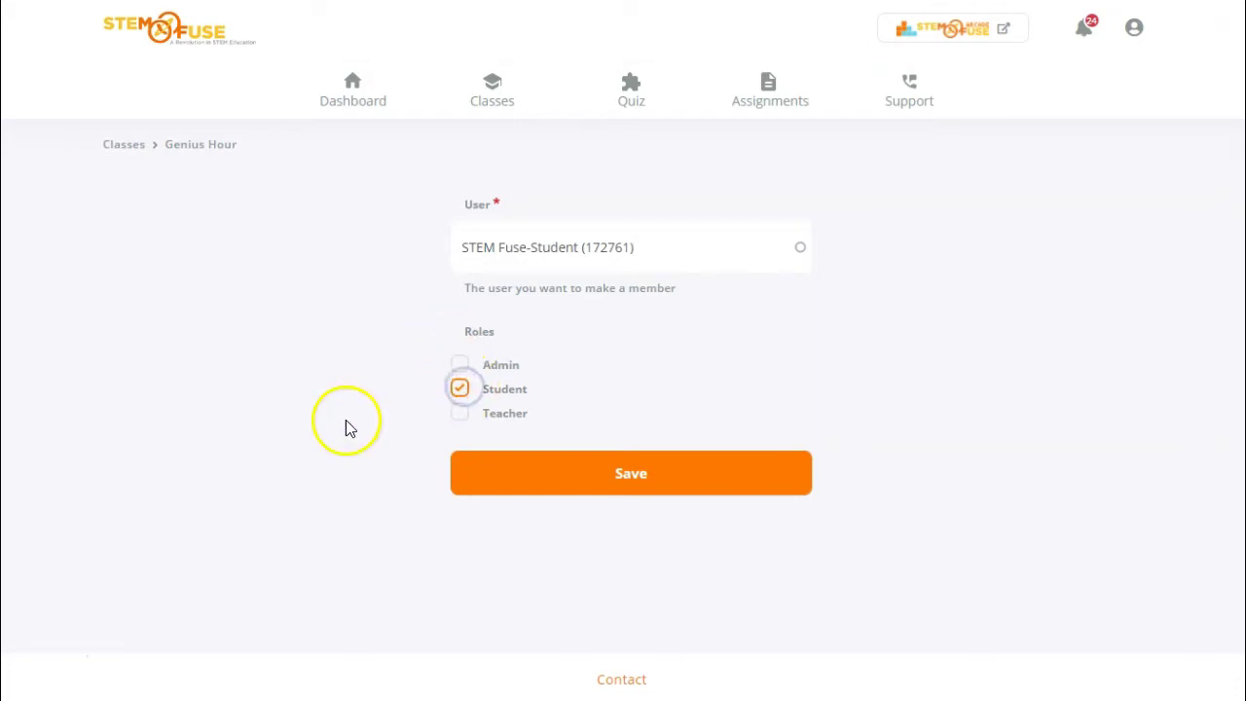
{"action": "left_click", "coordinate": [616, 493]}
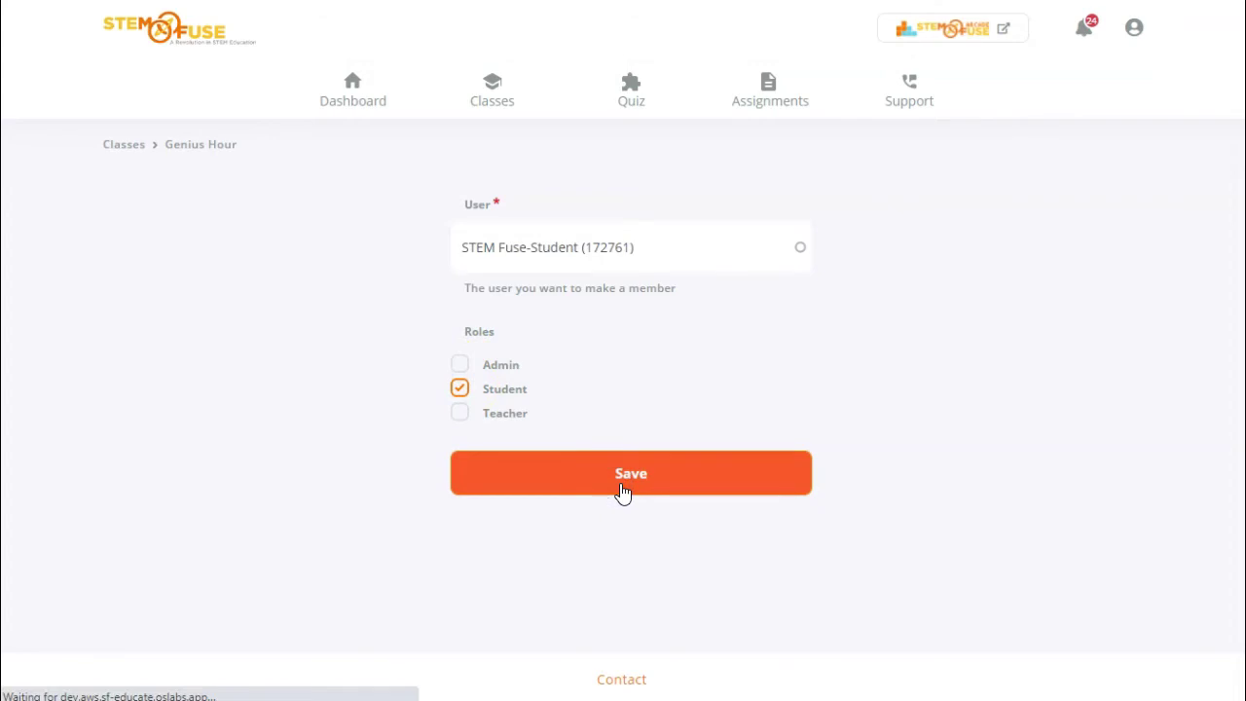